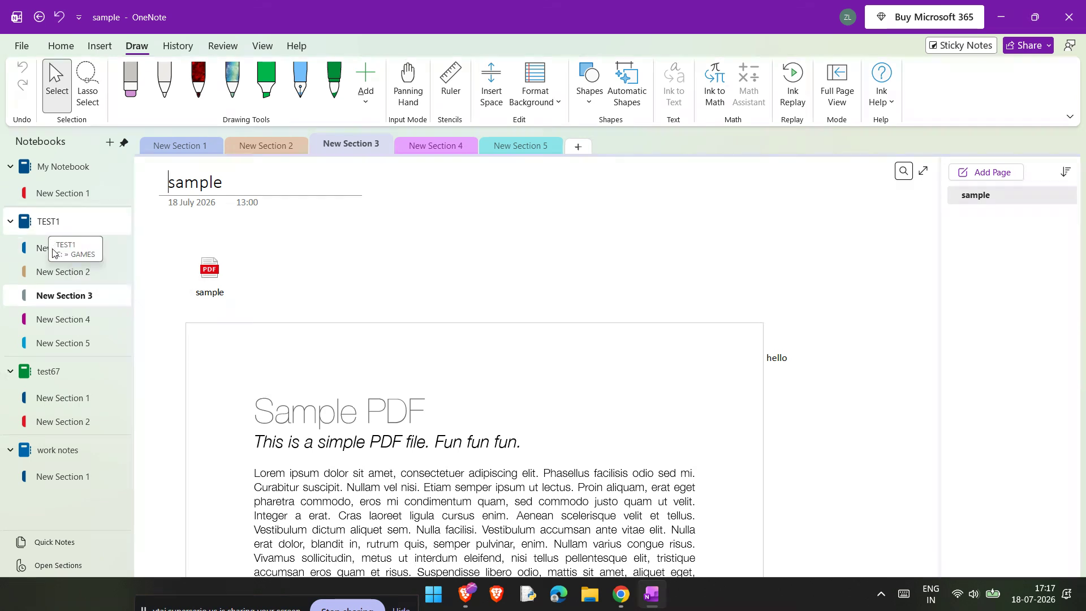
Step: Create a section group in the TEST1 notebook, keeping its default name
double_click(175, 146)
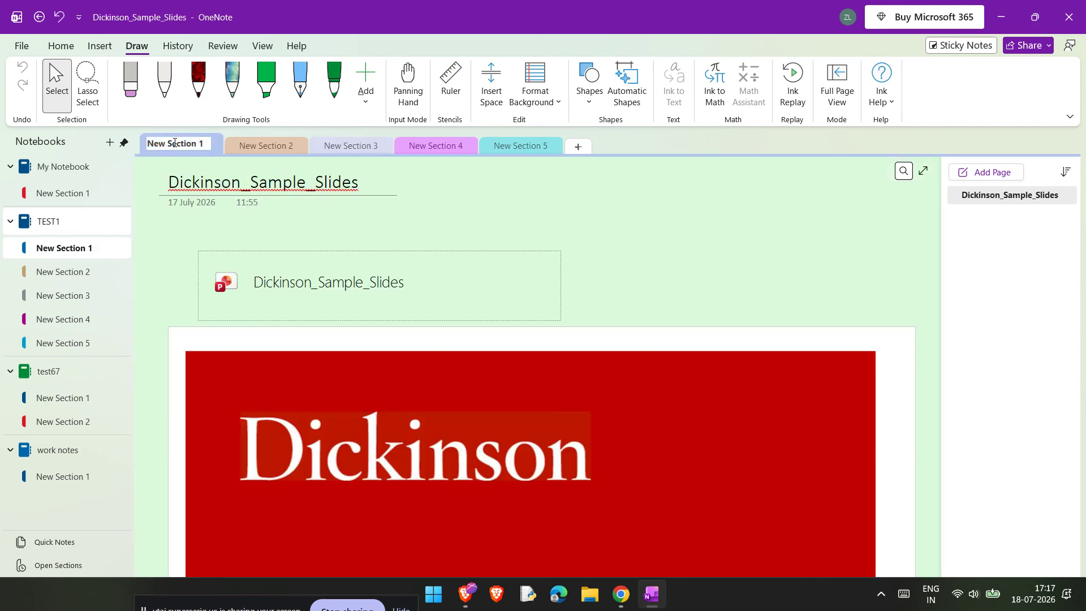
right_click(85, 248)
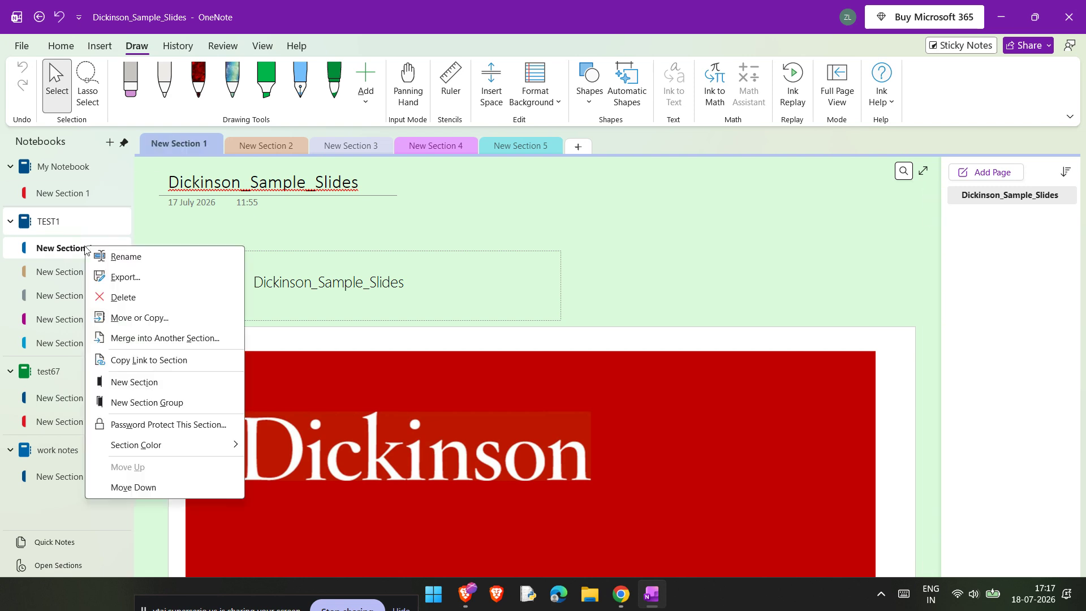
click(146, 402)
click(25, 369)
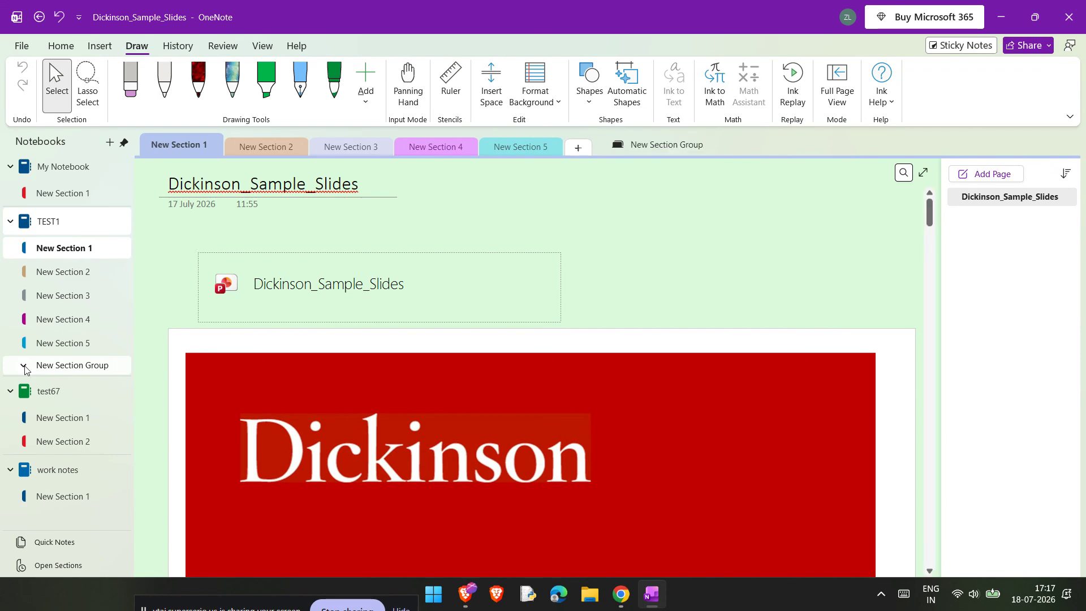
Step: Open the new section group and add a section named "class 1" inside it
click(662, 145)
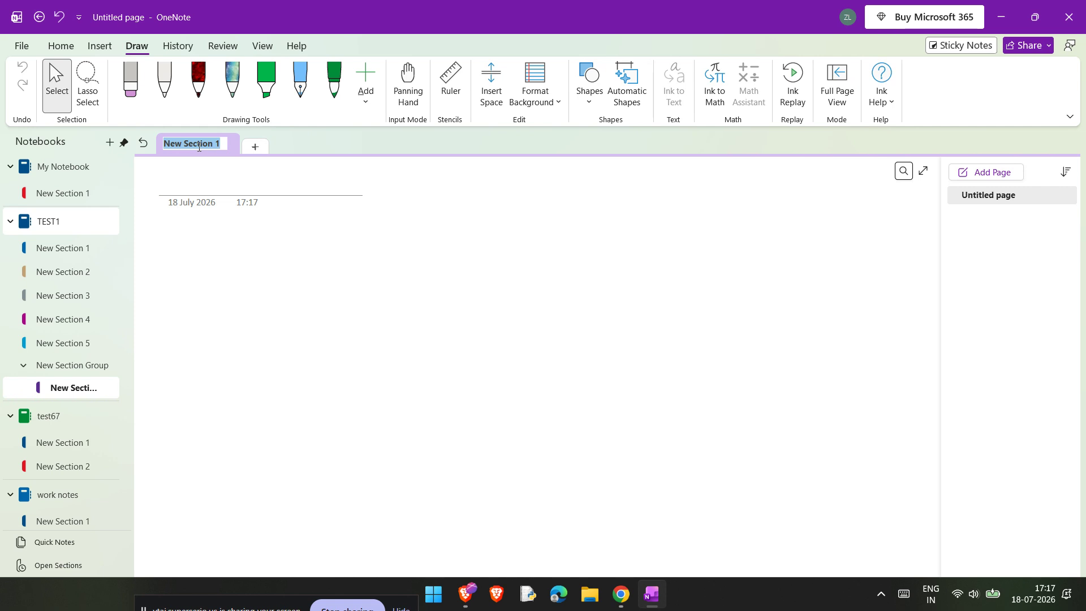
text(cla)
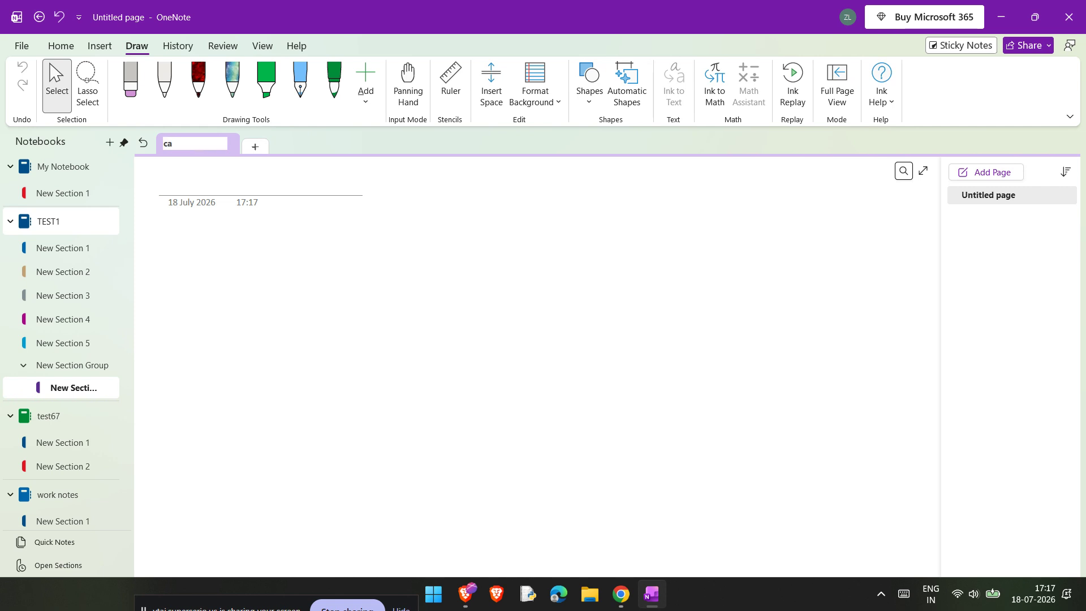
text(ss 1)
key(Return)
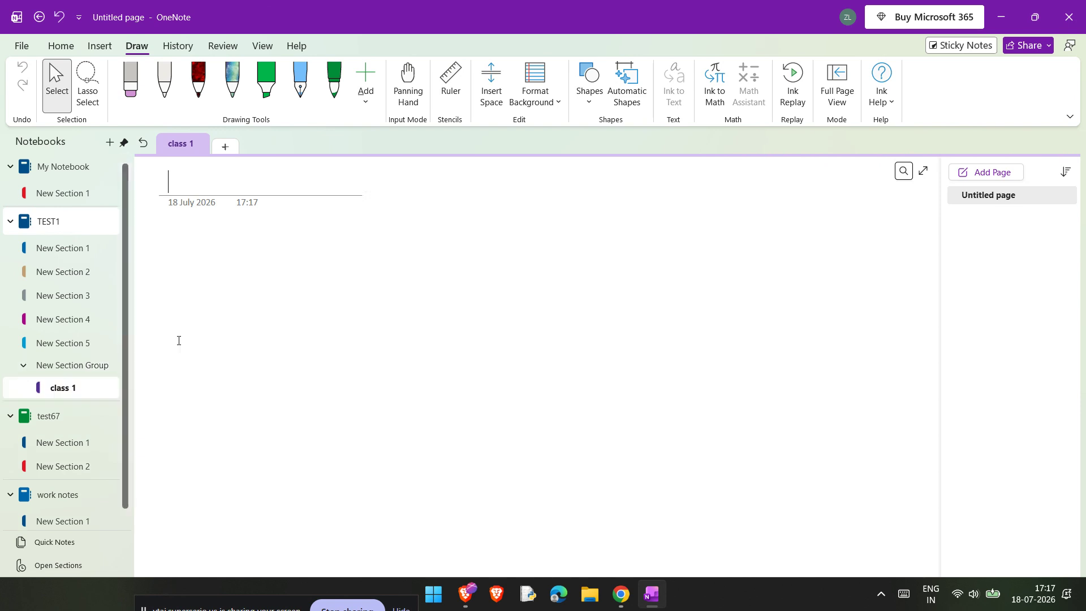
Step: Add a second section named "class2" to the section group
click(228, 147)
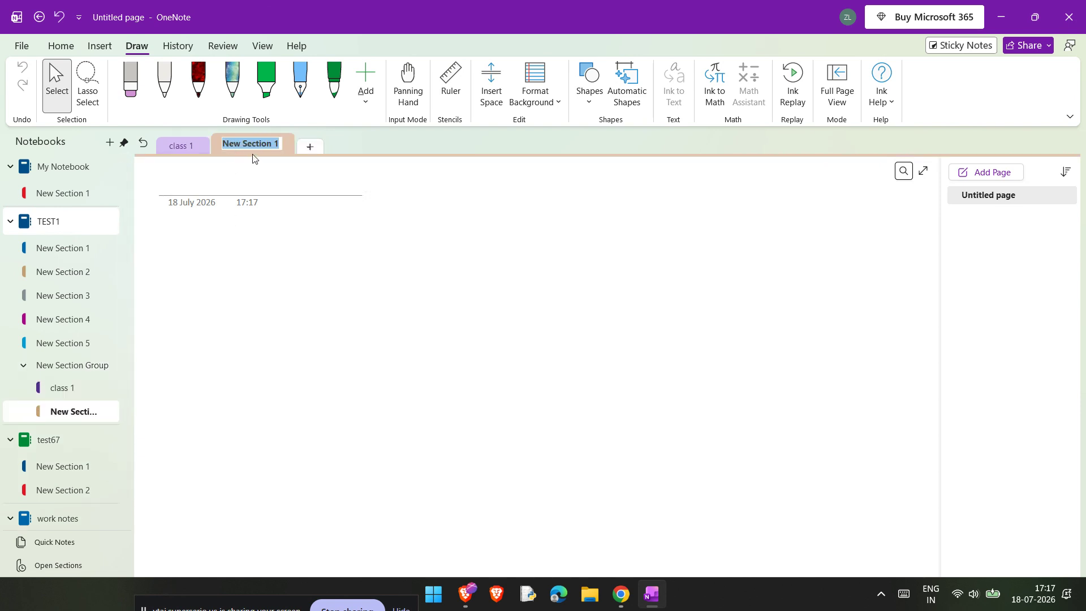
text(calss)
key(BackSpace)
key(BackSpace)
key(BackSpace)
key(BackSpace)
text(lass2)
key(Return)
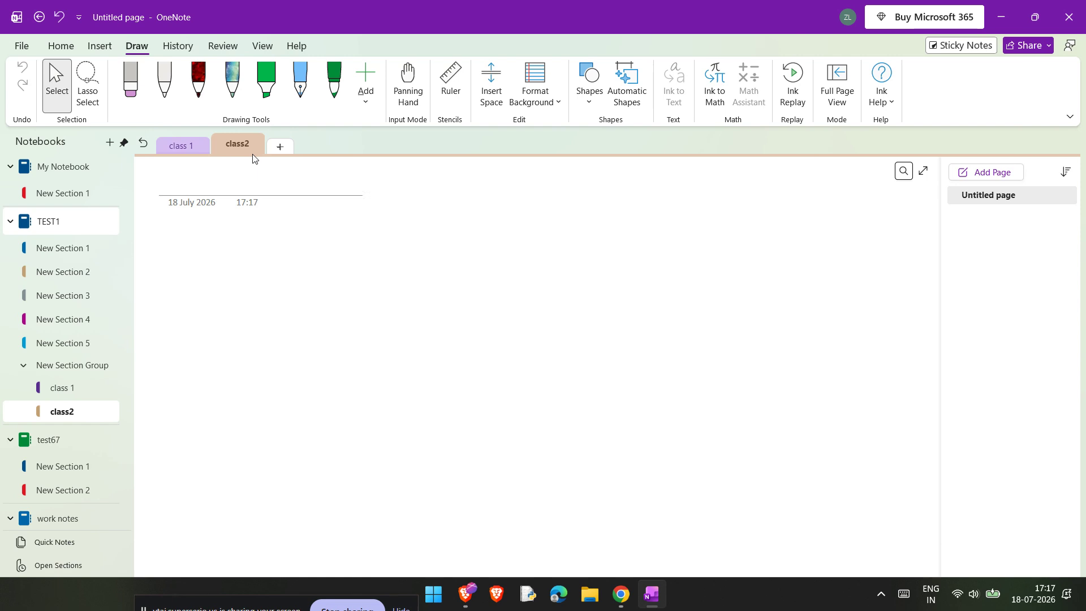
Step: Add a page to the class 1 section and title its first page "lecture 3"
click(188, 146)
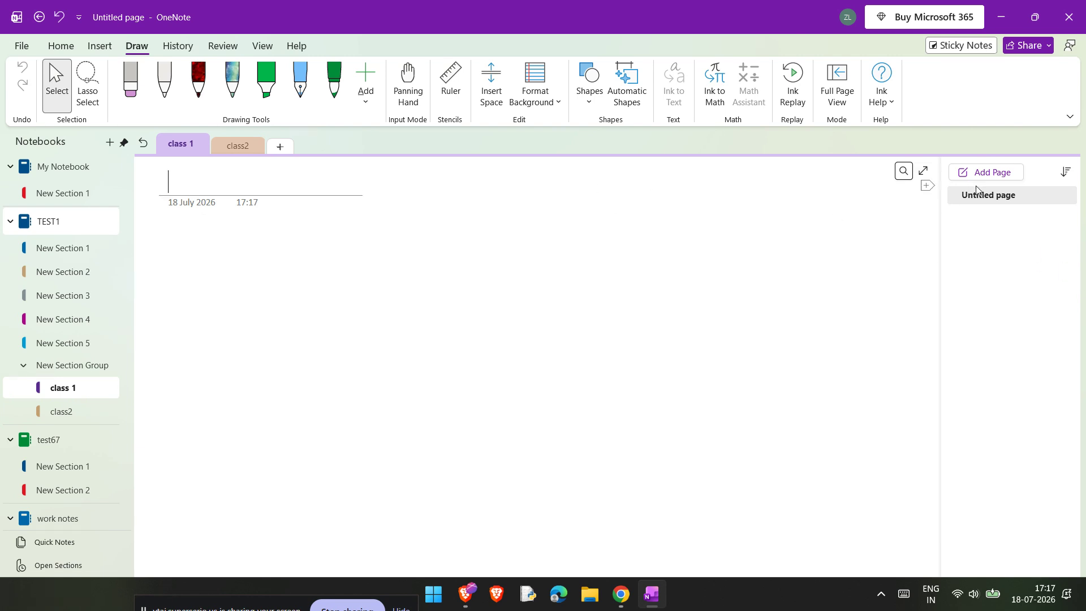
click(990, 172)
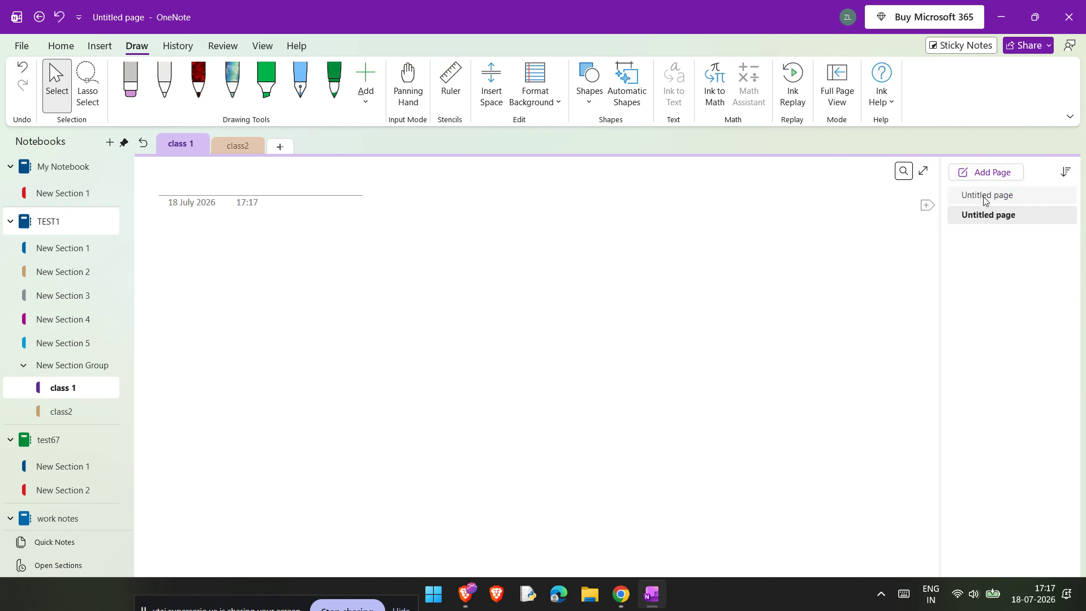
click(984, 196)
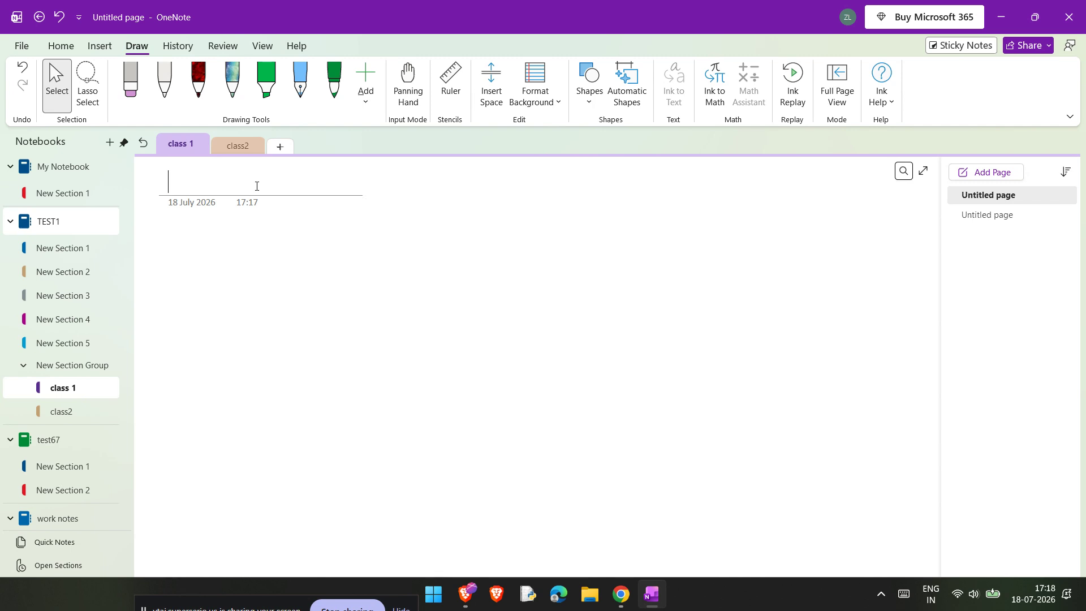
text(lescture 3)
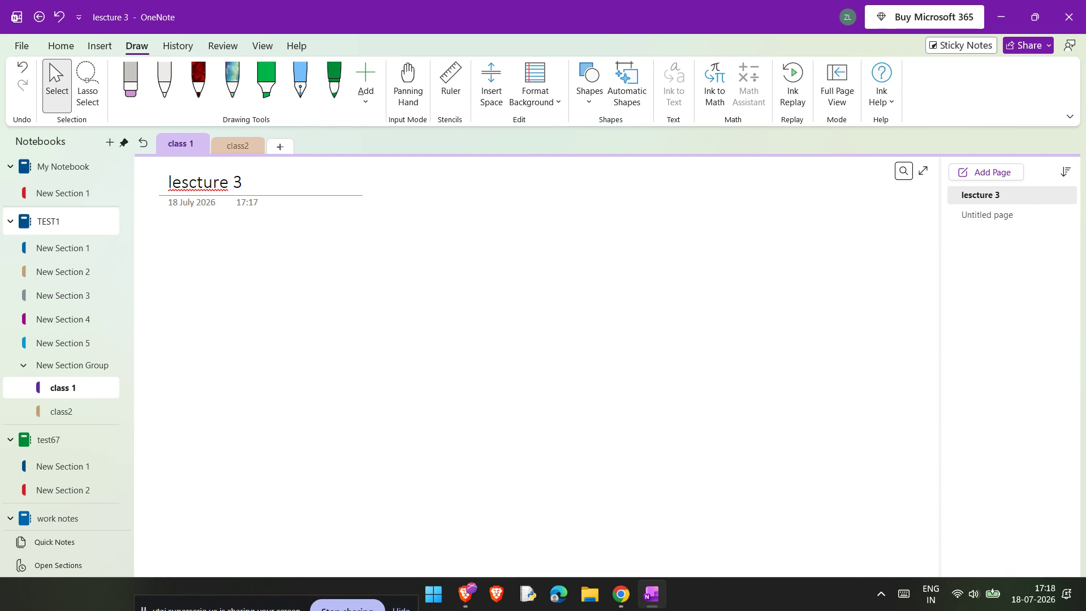
key(BackSpace)
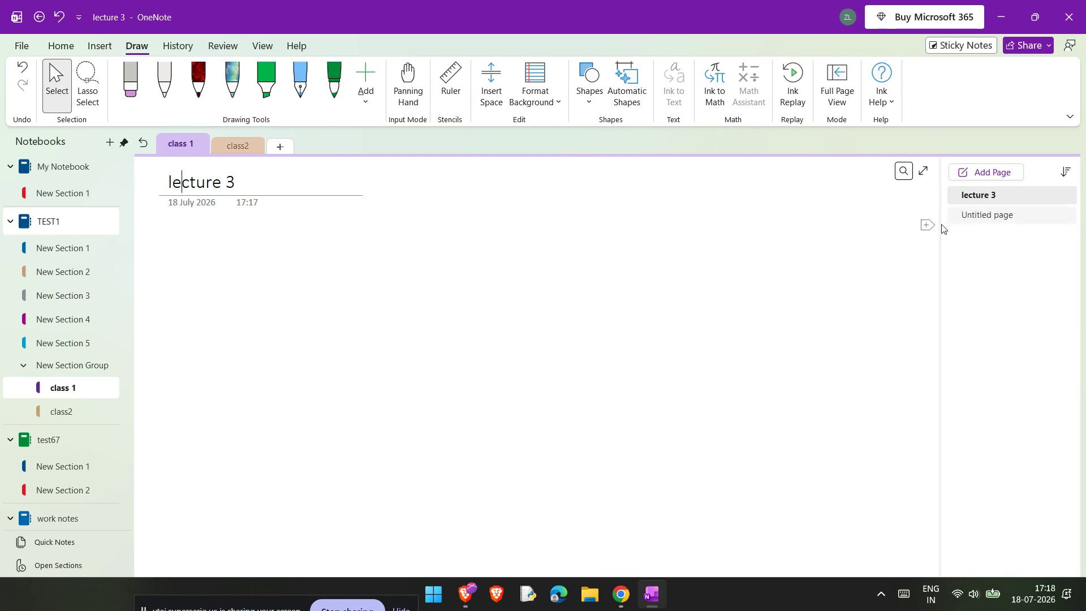
Step: Make the untitled page a subpage of lecture 3 and title it "notes"
right_click(1017, 200)
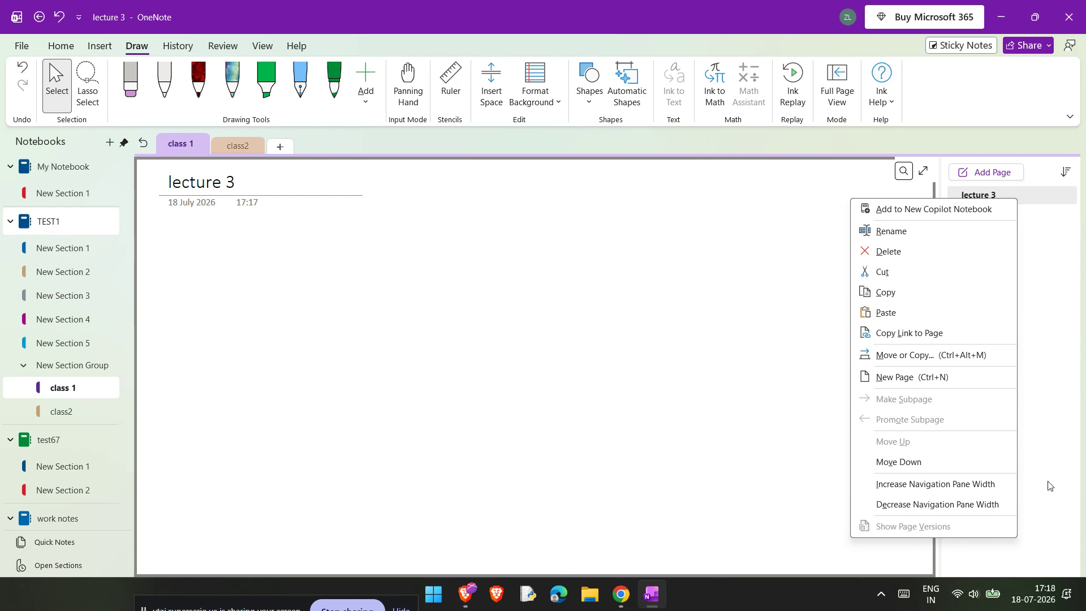
click(1041, 440)
right_click(987, 218)
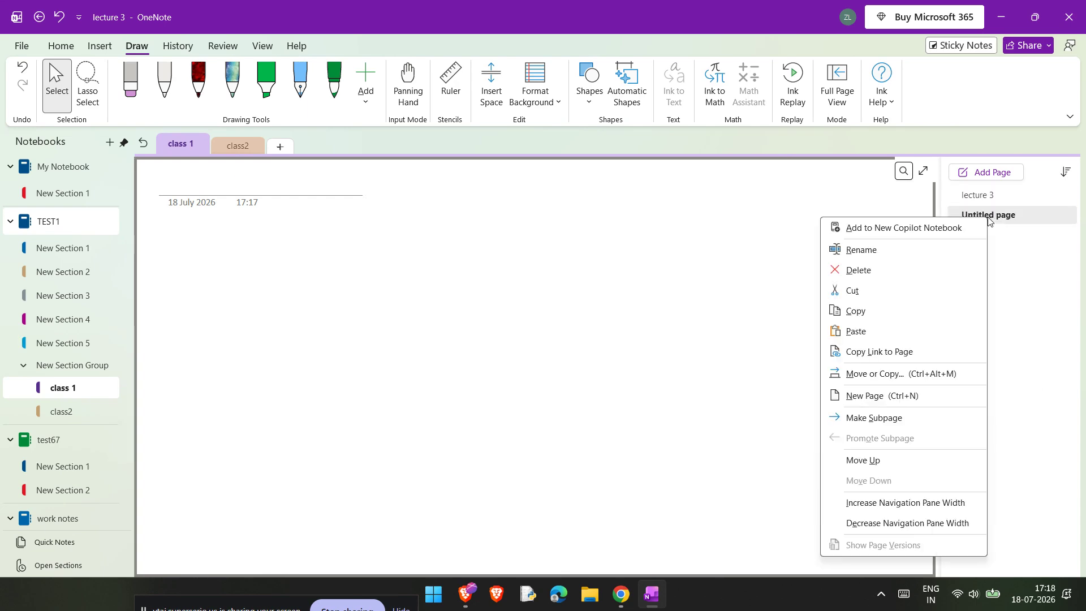
click(942, 417)
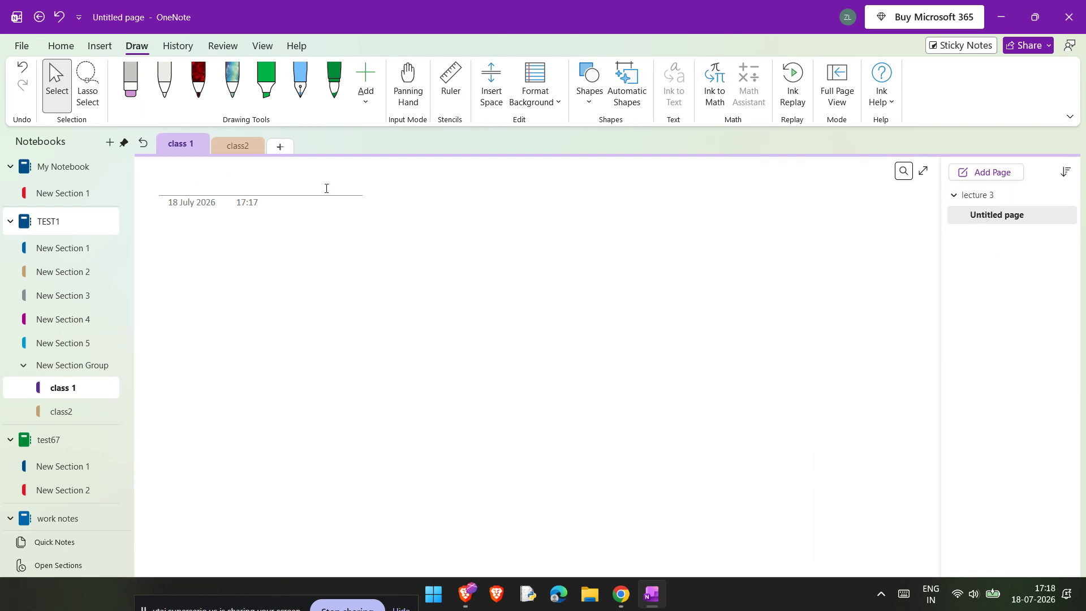
text(notes)
key(Return)
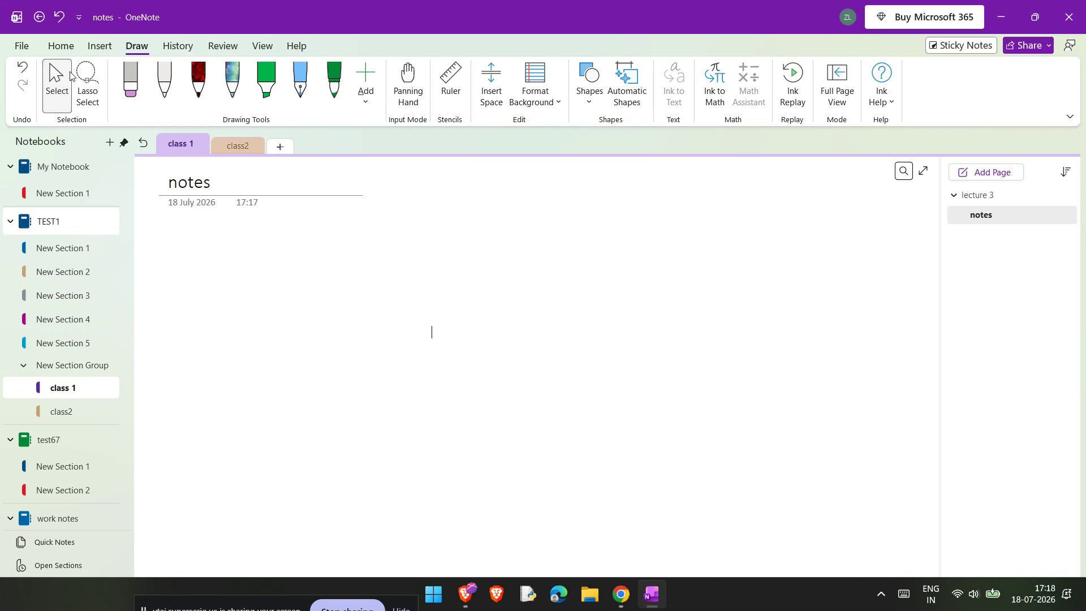
Step: Examine the audio recording and transcription options available for the notes page
key(alt+n)
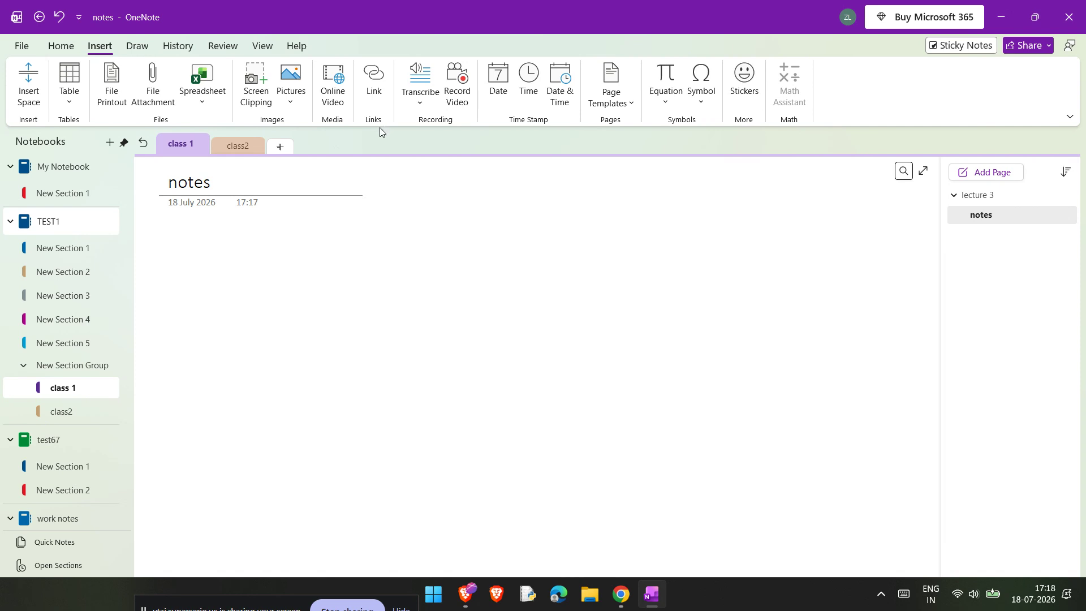
click(419, 93)
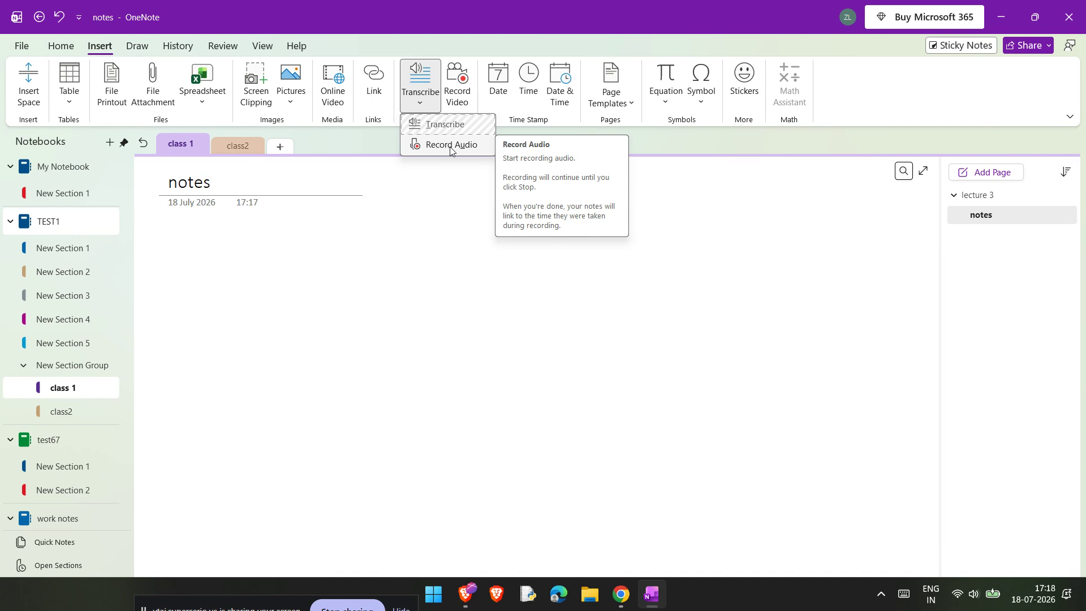
click(446, 184)
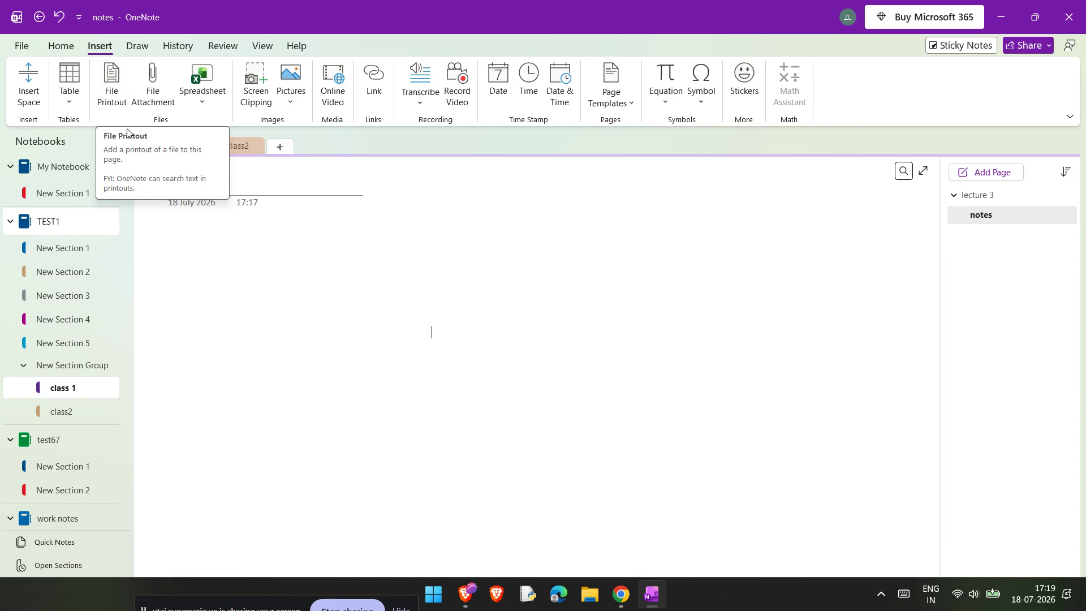
Step: Open New Section 3 of the TEST1 notebook and review the commands available for the sample PDF printout
click(75, 272)
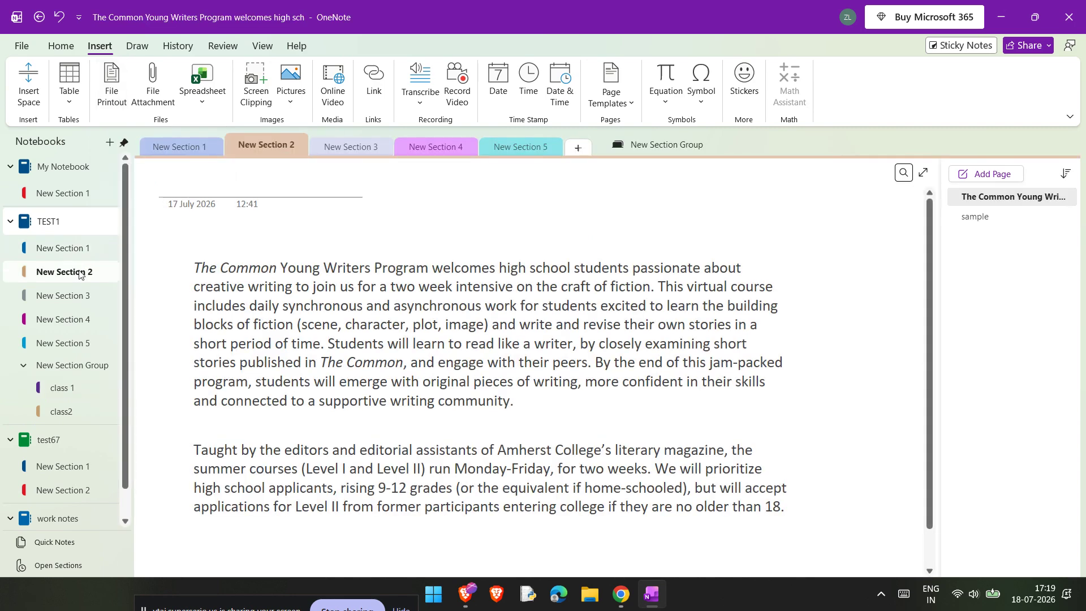
click(375, 148)
right_click(428, 475)
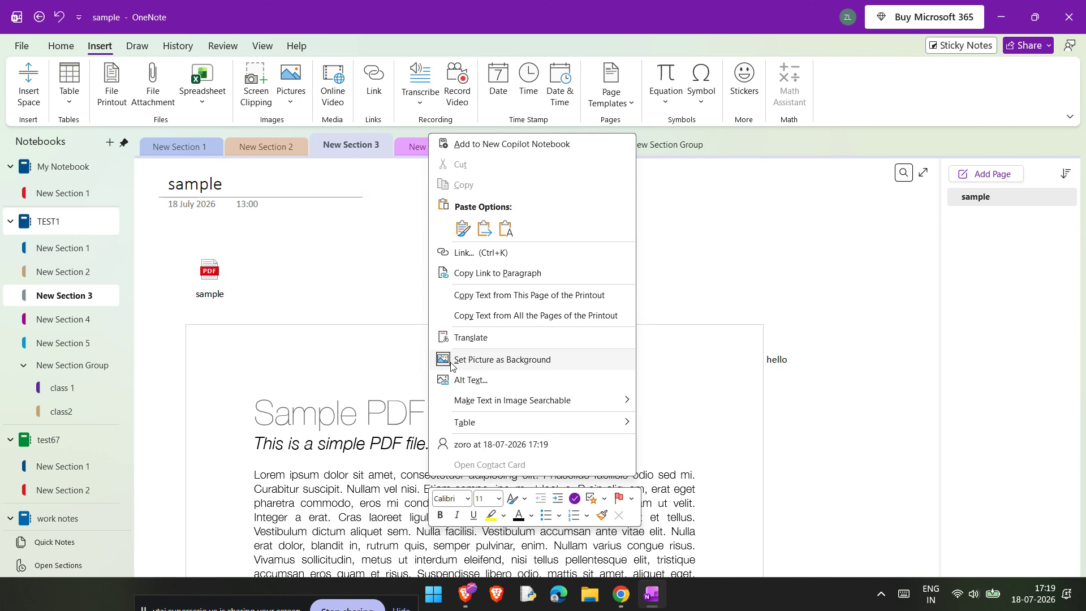
click(698, 298)
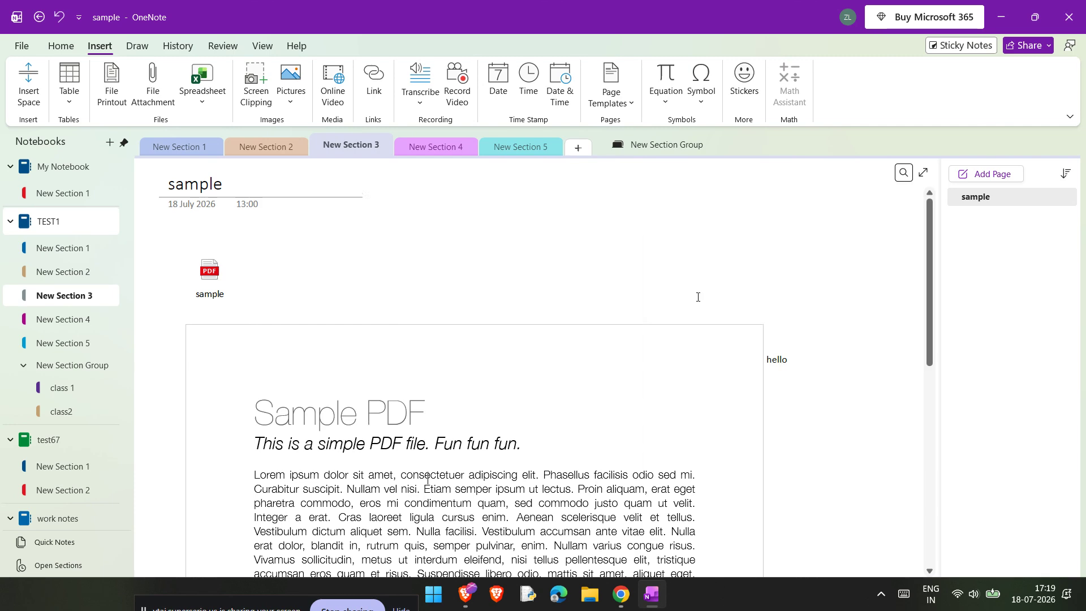
Step: Search the sample page for "lorem", including the PDF printout text, and close the search
key(ctrl+f)
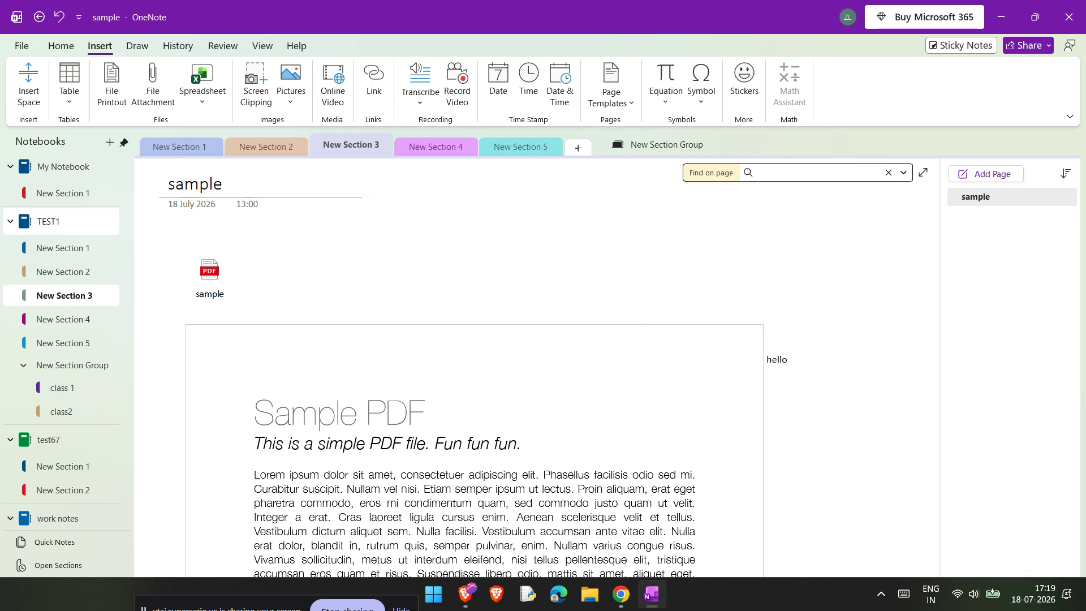
text(lor)
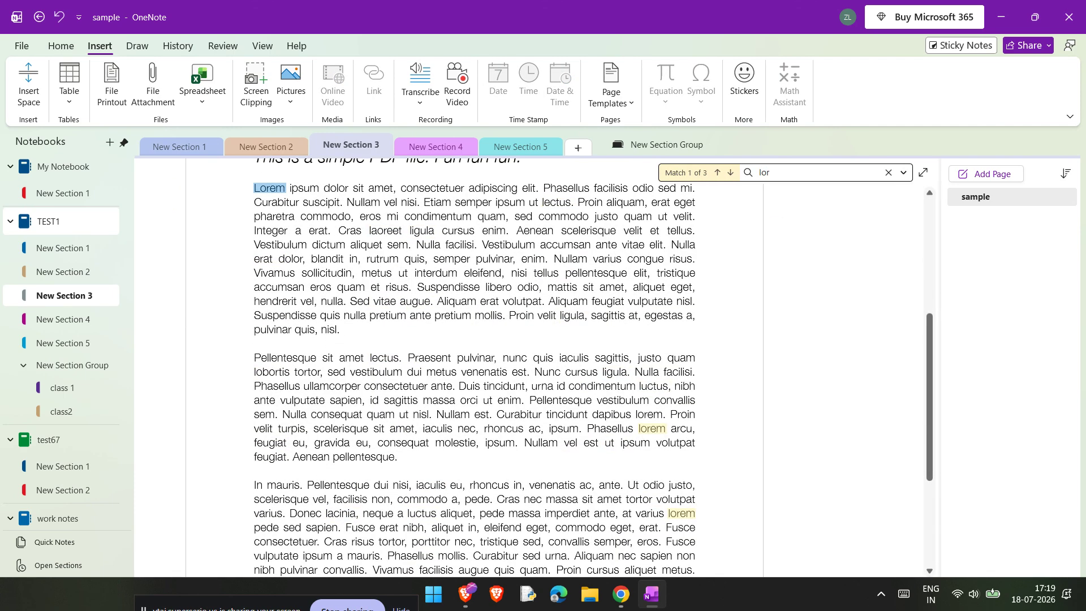
text(re)
key(BackSpace)
key(BackSpace)
text(em)
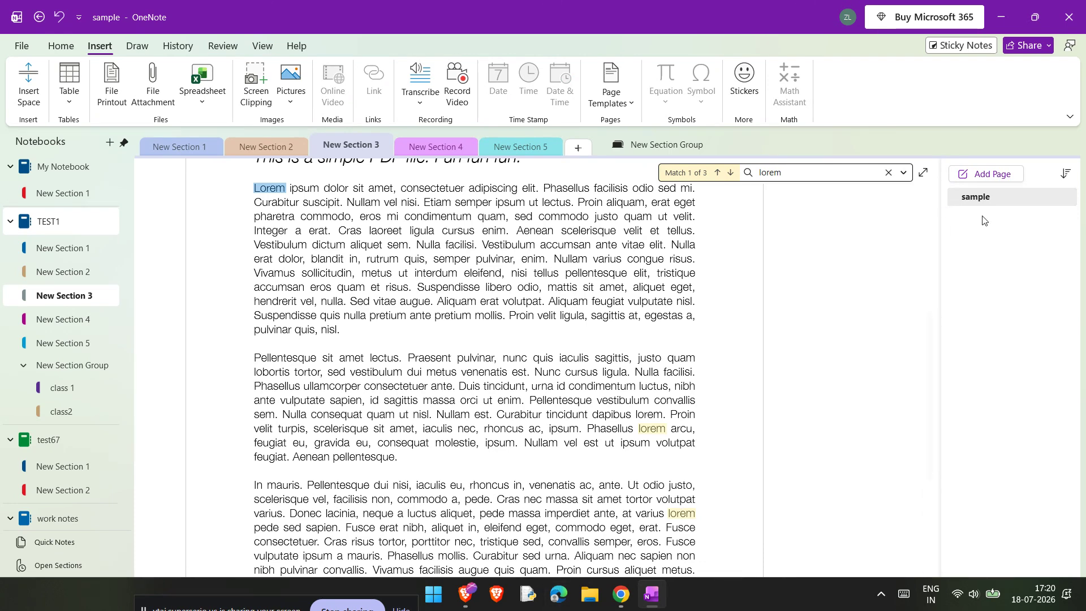
click(887, 171)
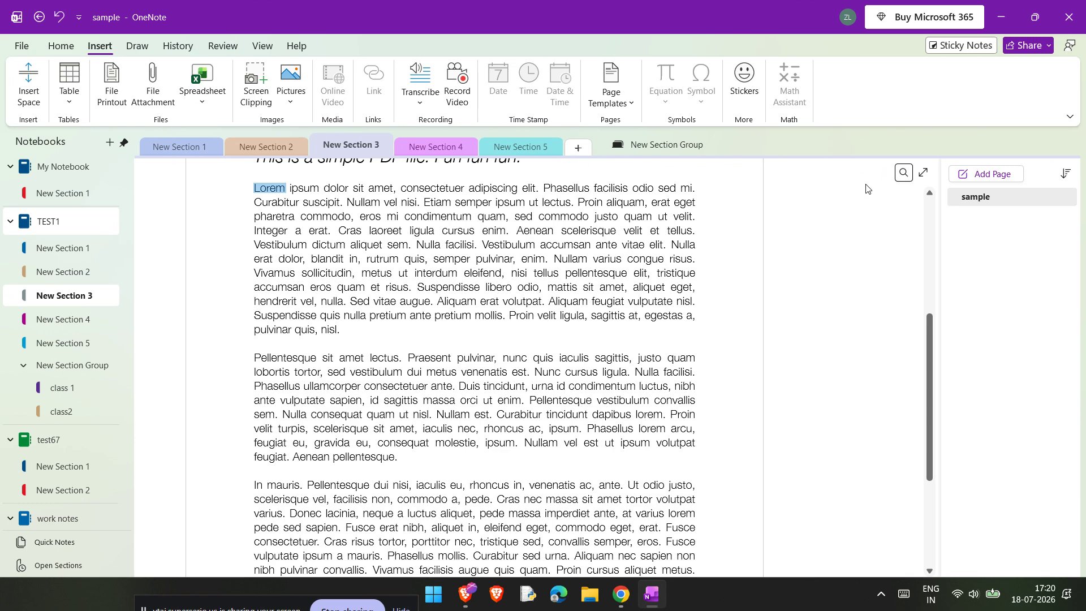